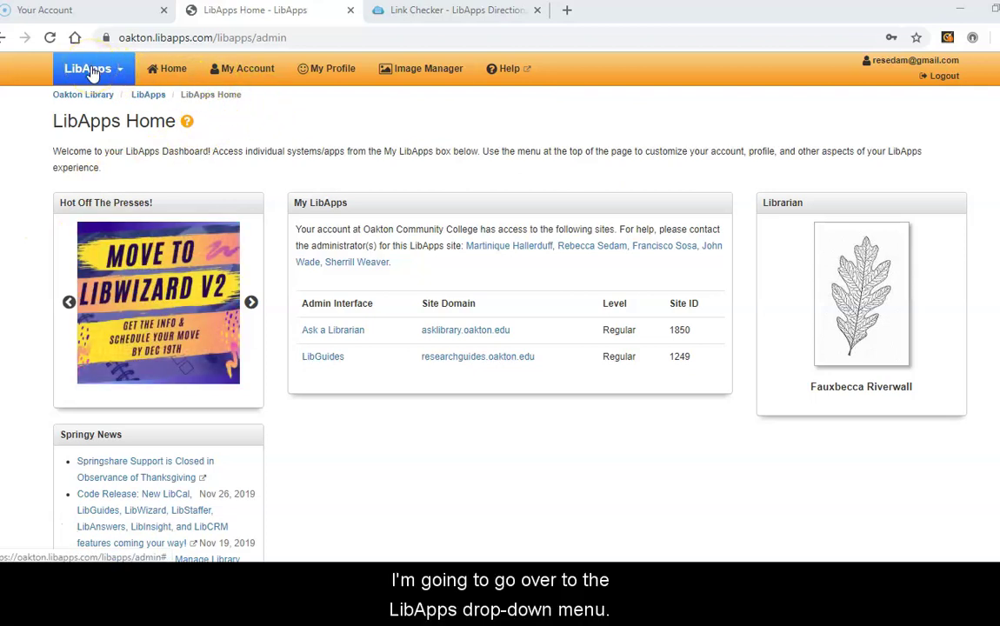
# Open the Link Checker report in LibGuides and go to its list of broken links.
pyautogui.click(91, 71)
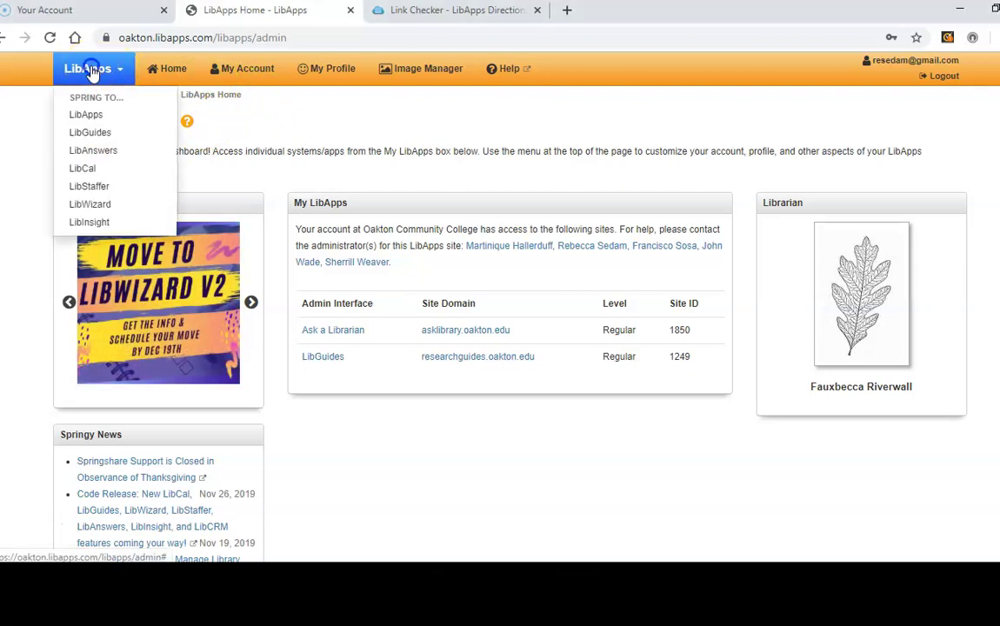
pyautogui.click(93, 138)
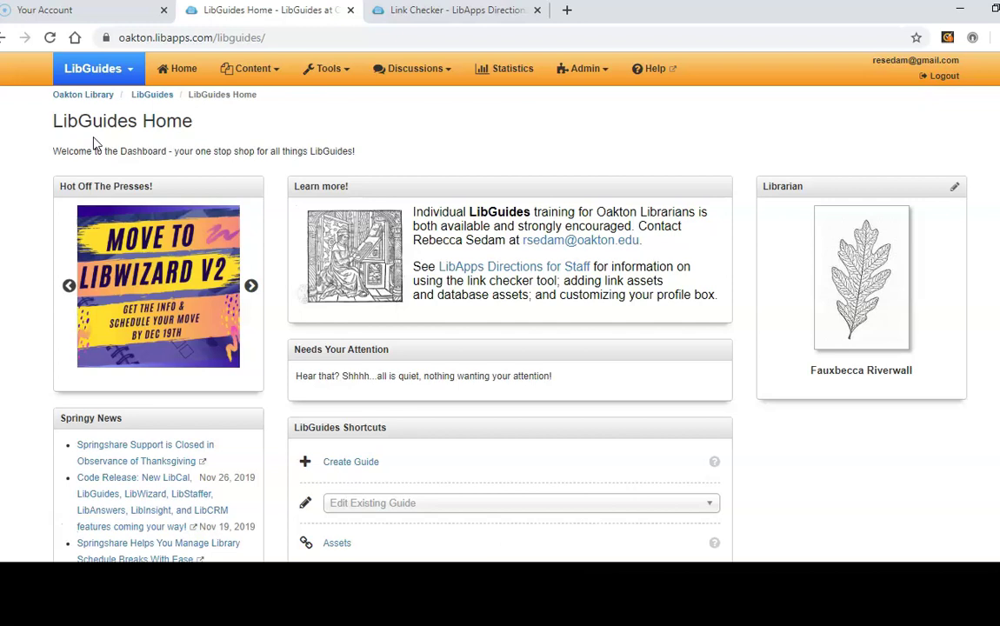
pyautogui.click(338, 83)
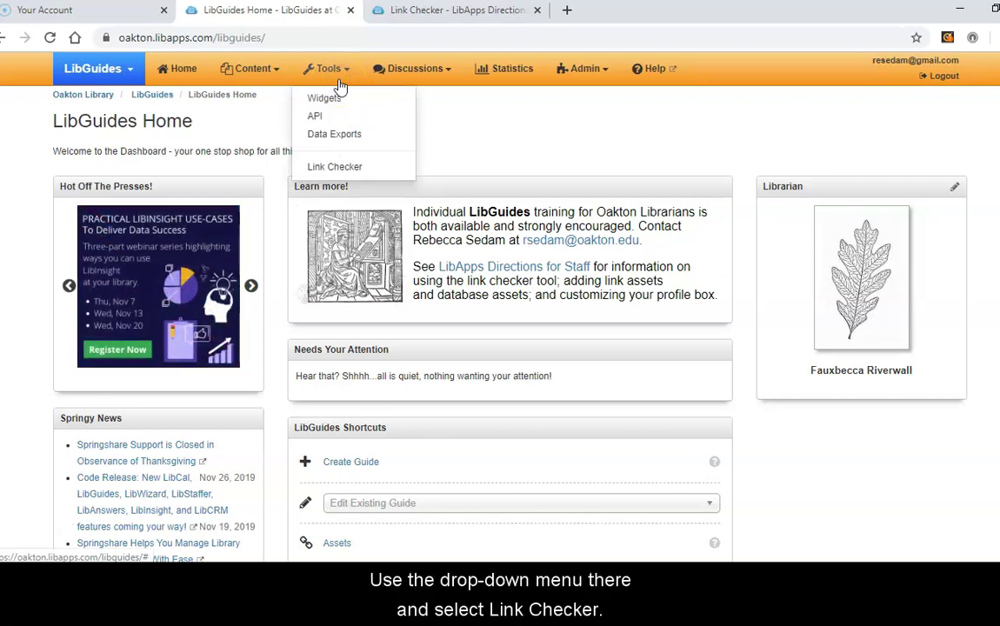
pyautogui.click(335, 166)
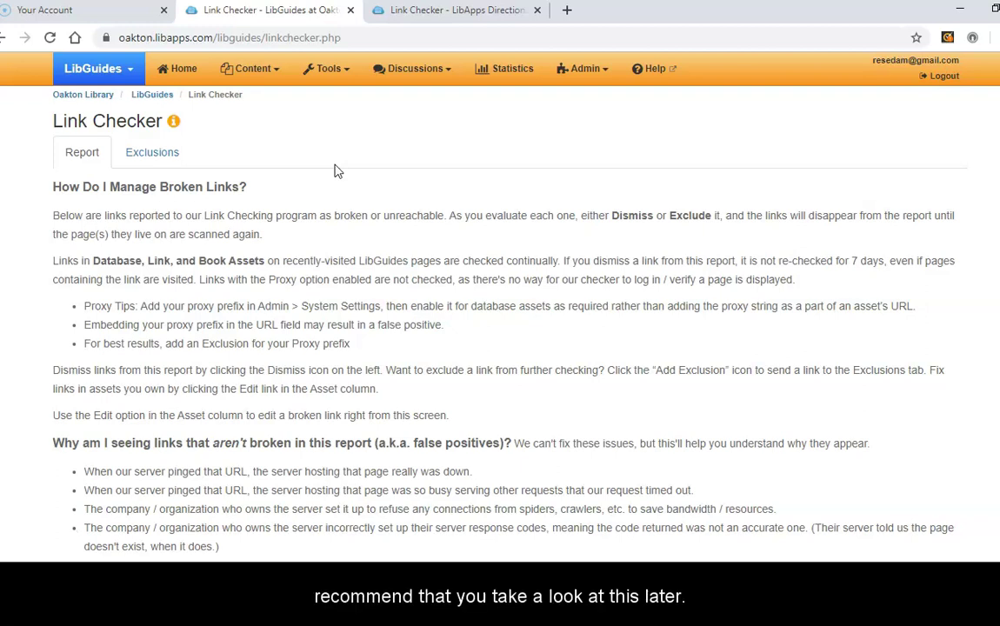
pyautogui.scroll(-4, 337, 172)
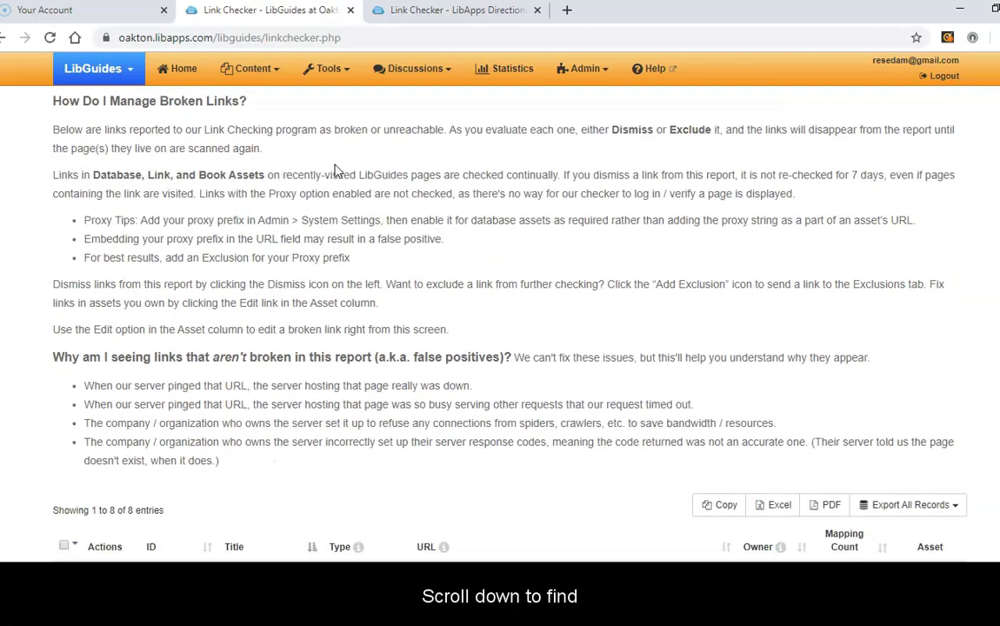
pyautogui.scroll(-3, 337, 171)
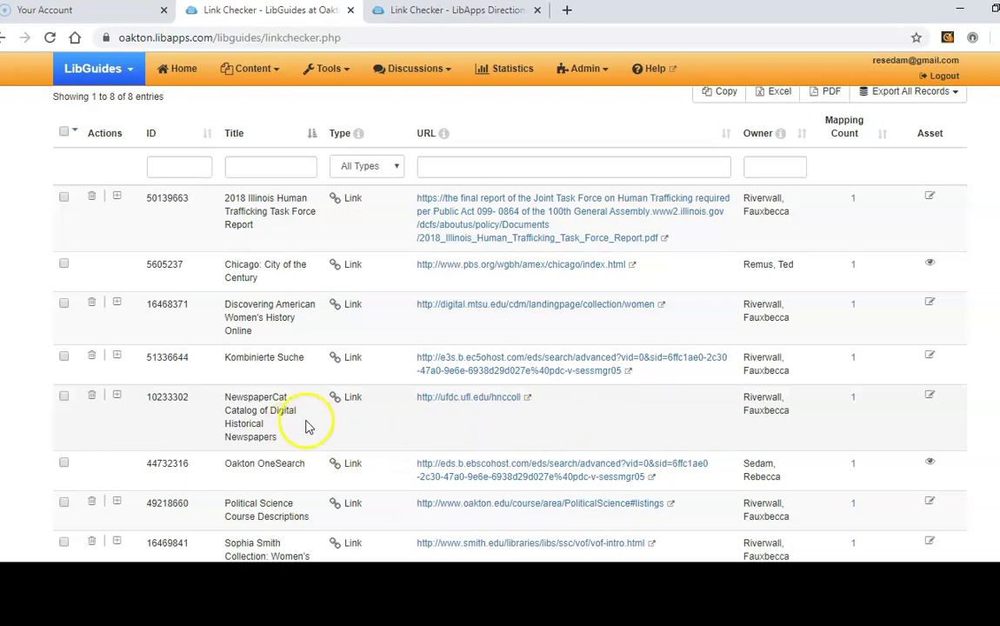
# Test the NewspaperCat - Catalog of Digital Historical Newspapers link and dismiss its entry from the report.
pyautogui.click(437, 400)
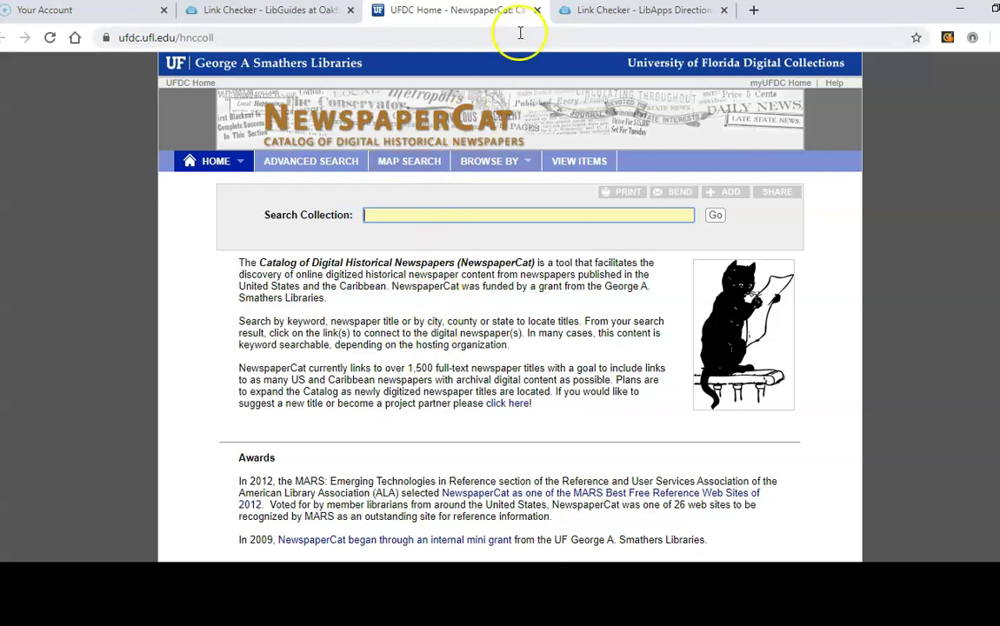
pyautogui.click(537, 10)
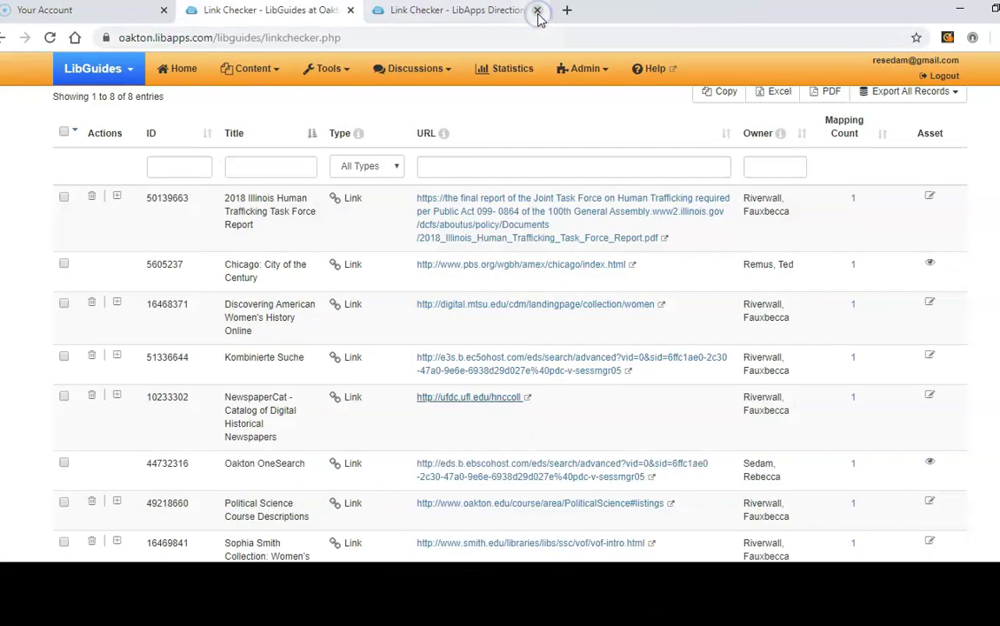
pyautogui.click(92, 396)
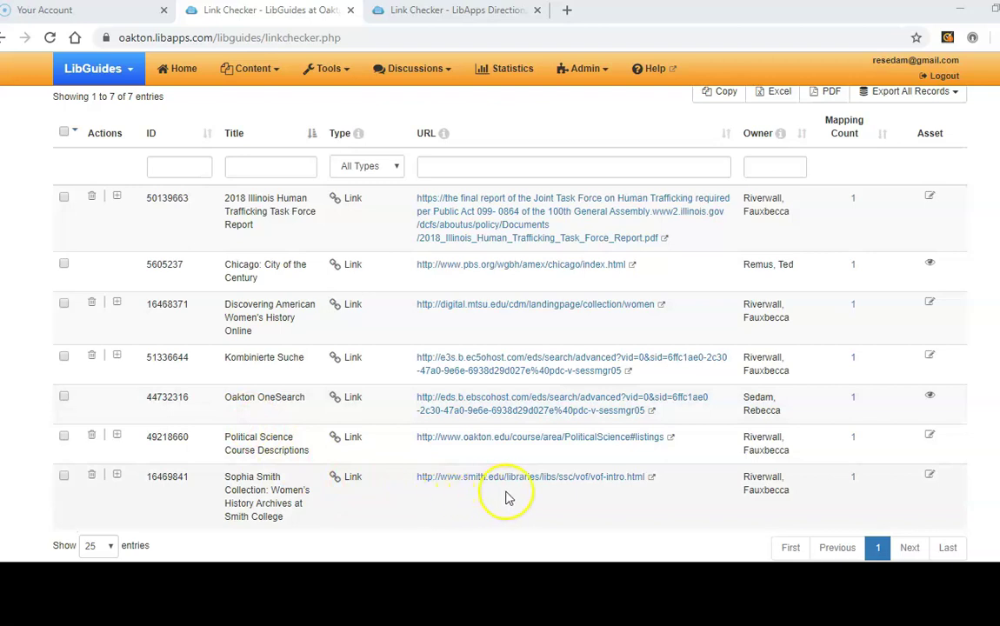
pyautogui.click(576, 218)
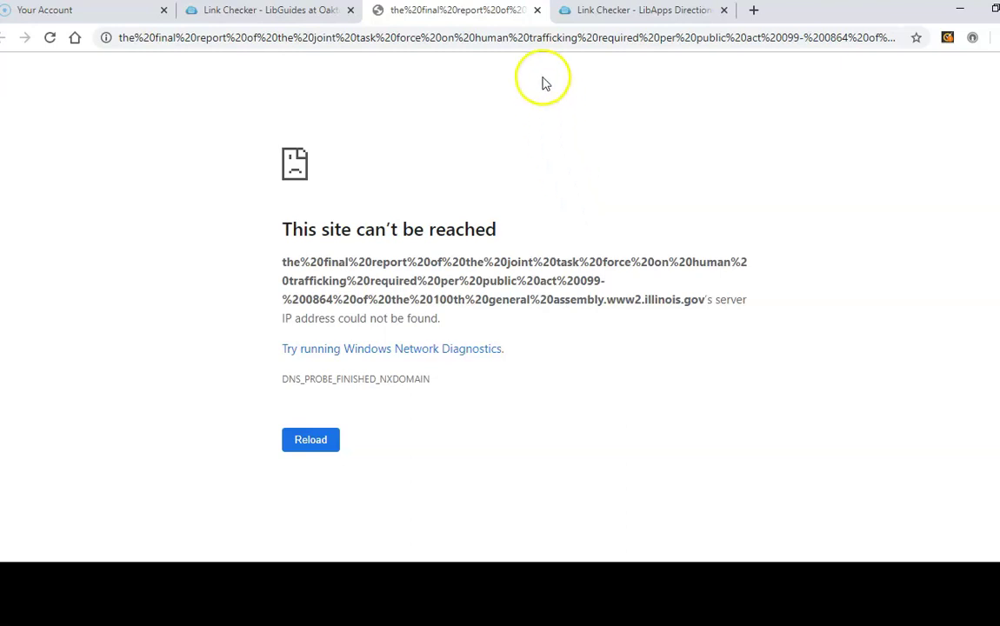
pyautogui.click(538, 11)
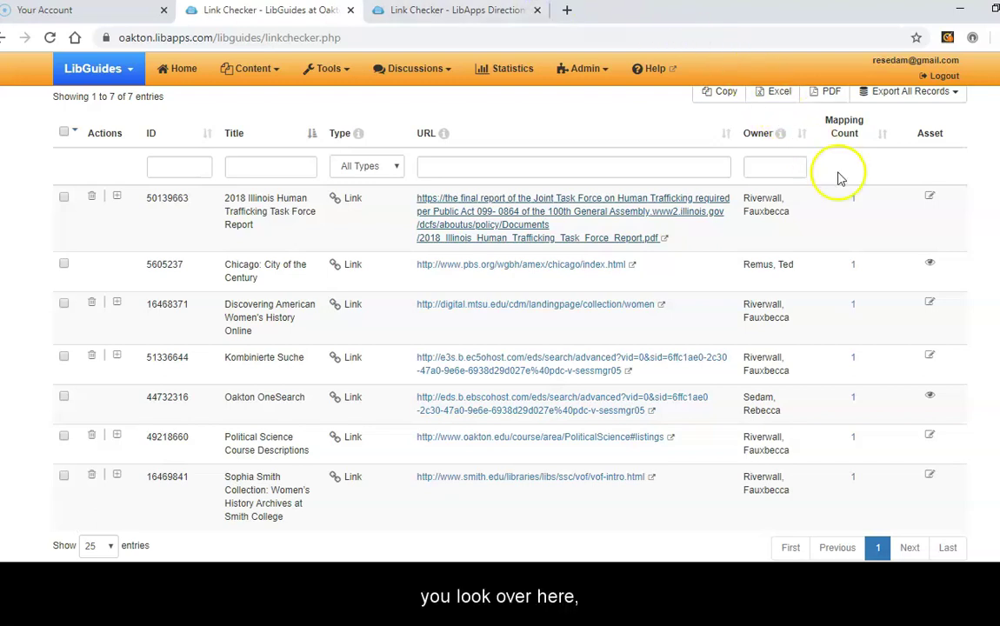
pyautogui.click(931, 199)
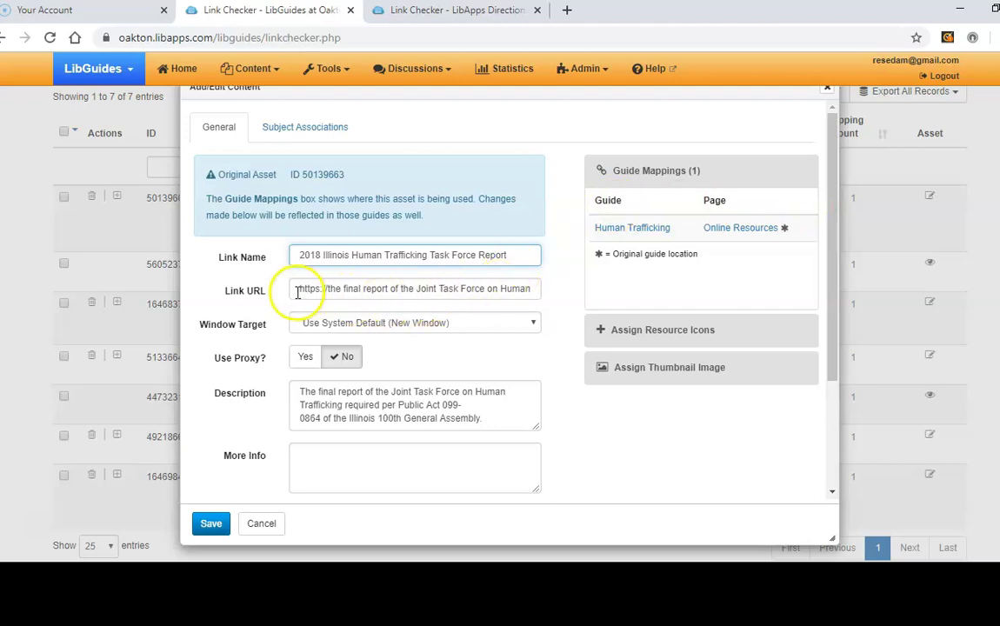
pyautogui.moveTo(296, 291); pyautogui.dragTo(579, 307)
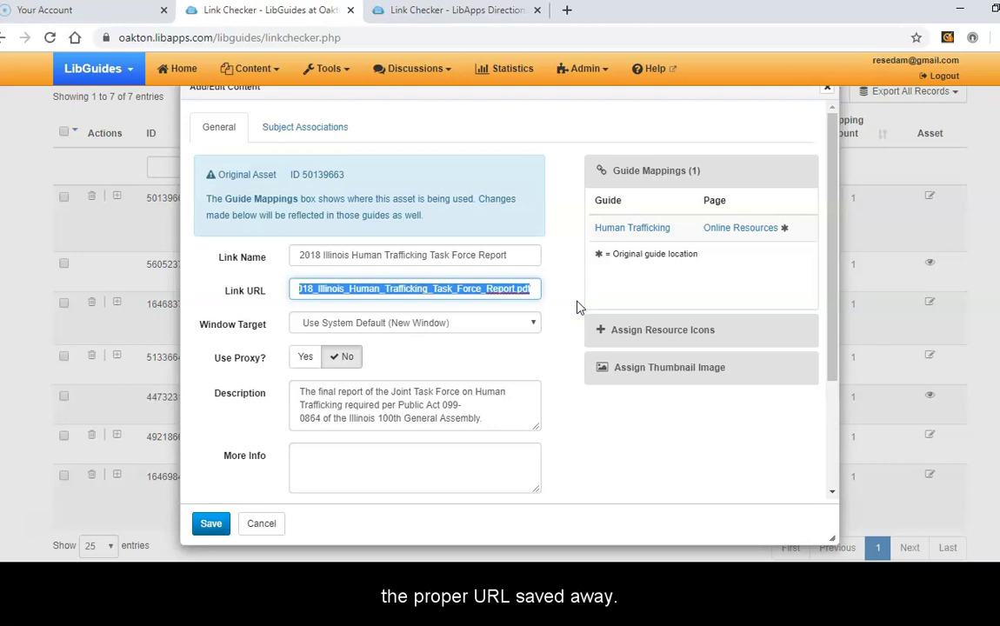
pyautogui.click(580, 307)
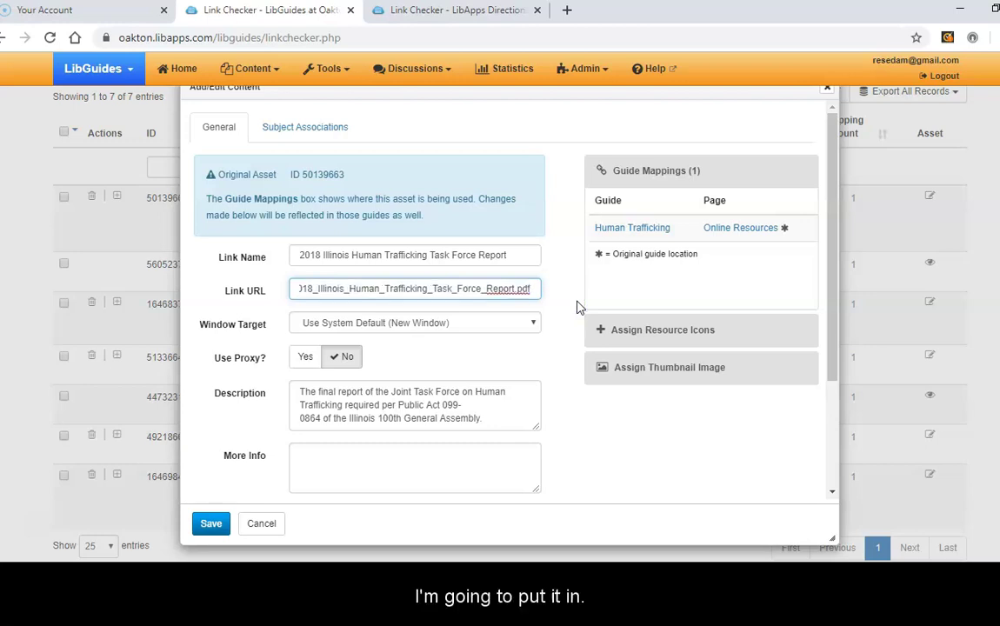
# Check the replaced link URL from its end back to its beginning and save the asset.
pyautogui.press('Left')
pyautogui.press('Left')
pyautogui.press('Left')
pyautogui.press('Left')
pyautogui.press('Left')
pyautogui.press('Left')
pyautogui.press('Left')
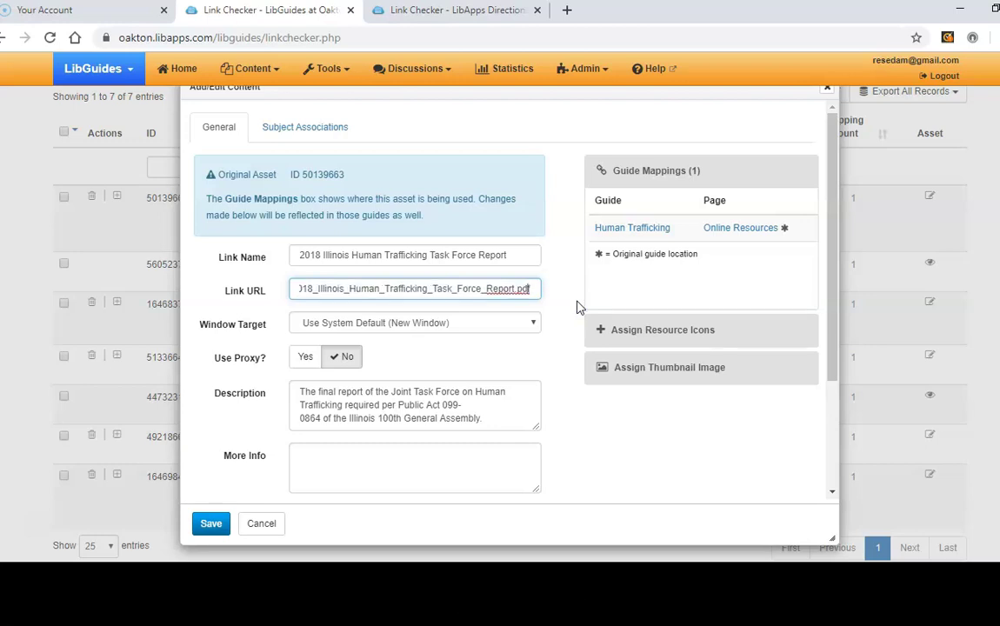
pyautogui.press('Left')
pyautogui.press('Left')
pyautogui.press('Left')
pyautogui.press('Left')
pyautogui.press('Left')
pyautogui.press('Left')
pyautogui.press('Left')
pyautogui.press('Left')
pyautogui.press('Left')
pyautogui.press('Left')
pyautogui.press('Left')
pyautogui.press('Left')
pyautogui.press('Left')
pyautogui.press('Left')
pyautogui.press('Left')
pyautogui.press('Left')
pyautogui.press('Left')
pyautogui.press('Left')
pyautogui.press('Left')
pyautogui.press('Left')
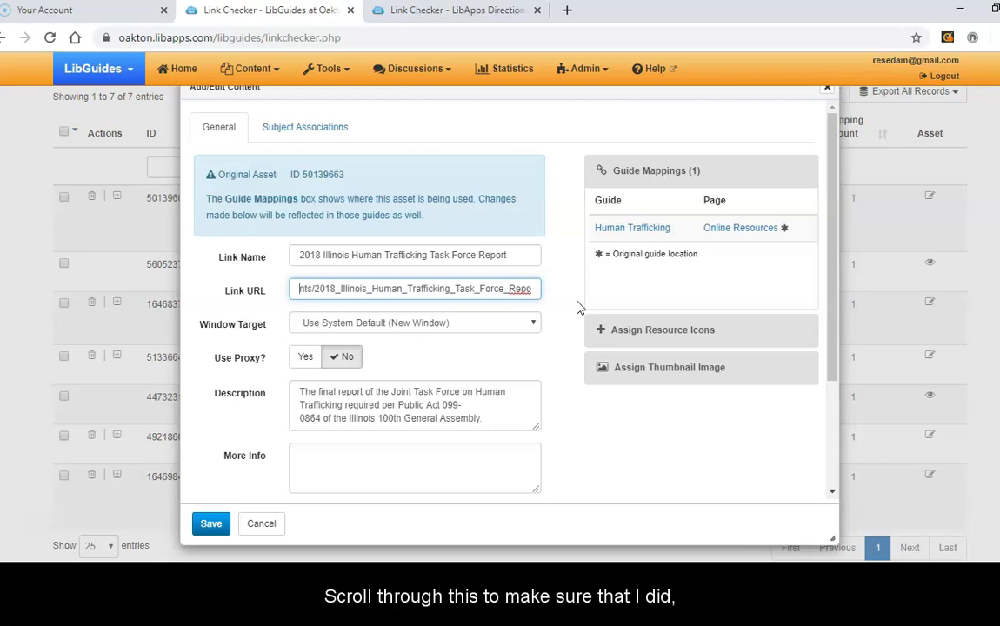
pyautogui.press('Left')
pyautogui.press('Left')
pyautogui.press('Left')
pyautogui.press('Left')
pyautogui.press('Left')
pyautogui.press('Left')
pyautogui.press('Left')
pyautogui.press('Left')
pyautogui.press('Left')
pyautogui.press('Left')
pyautogui.press('Left')
pyautogui.press('Left')
pyautogui.press('Left')
pyautogui.press('Left')
pyautogui.press('Left')
pyautogui.press('Left')
pyautogui.press('Left')
pyautogui.press('Left')
pyautogui.press('Left')
pyautogui.press('Left')
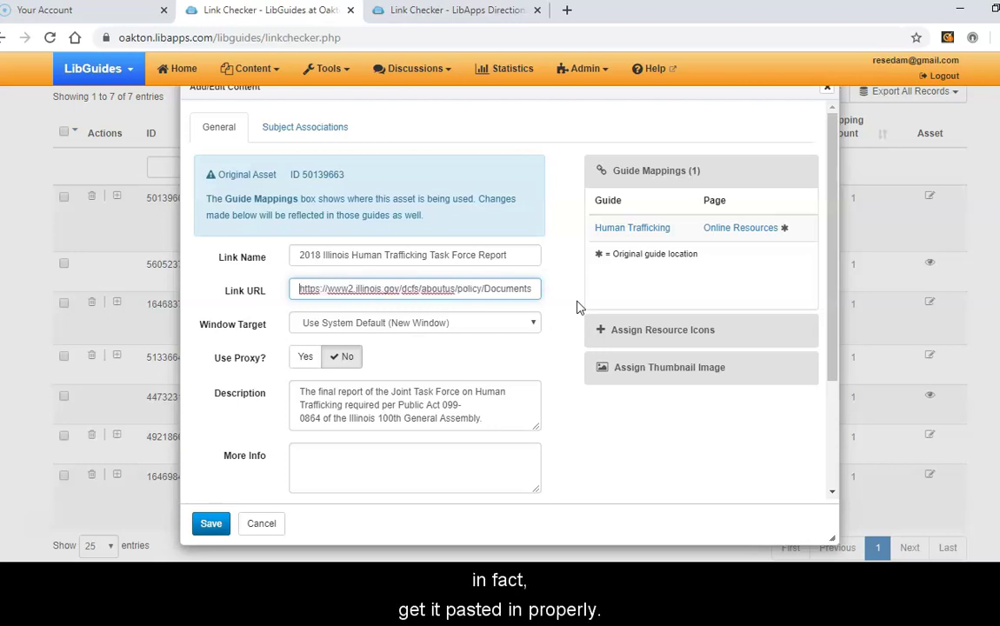
pyautogui.click(214, 525)
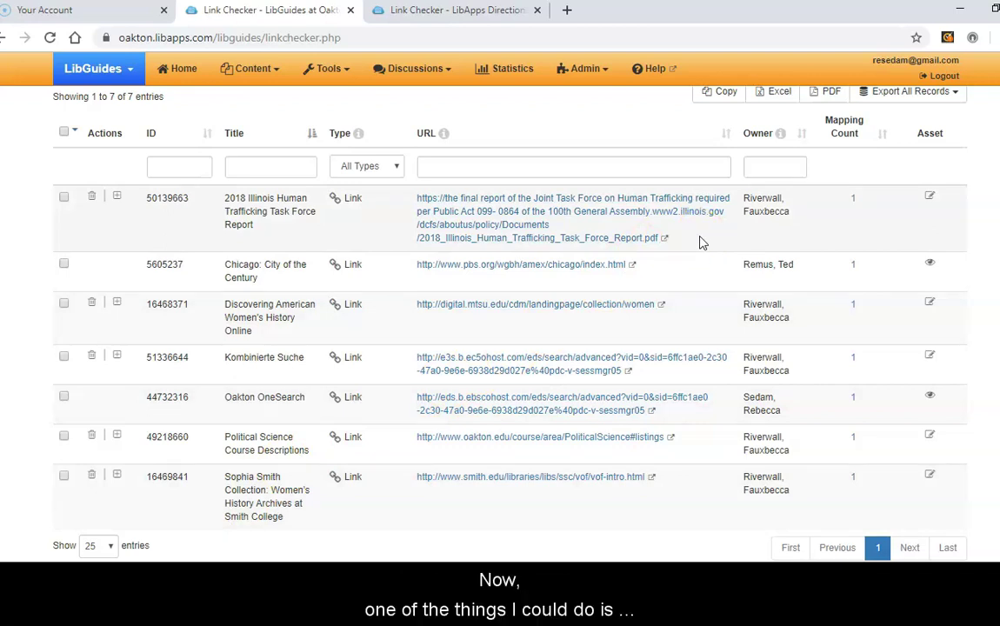
# Test the corrected 2018 Illinois Human Trafficking Task Force Report link in the refreshed report and dismiss its entry.
pyautogui.click(52, 38)
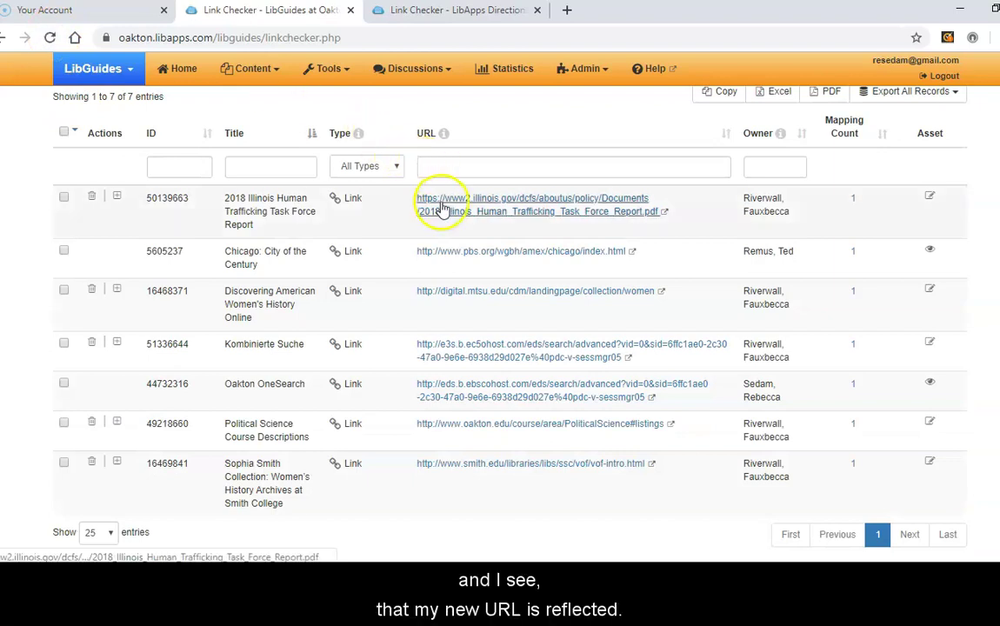
pyautogui.click(520, 219)
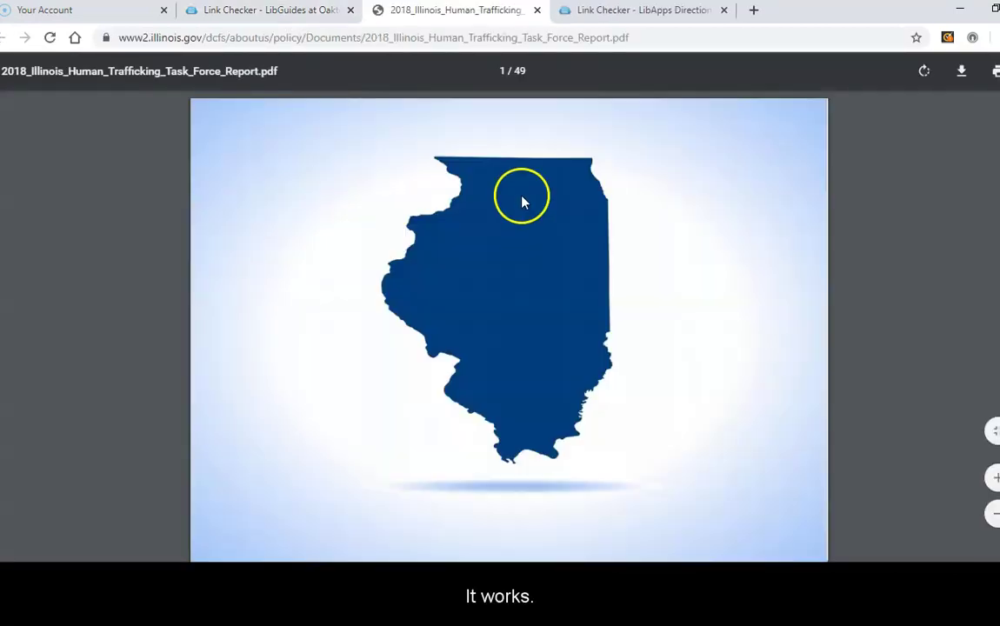
pyautogui.click(536, 9)
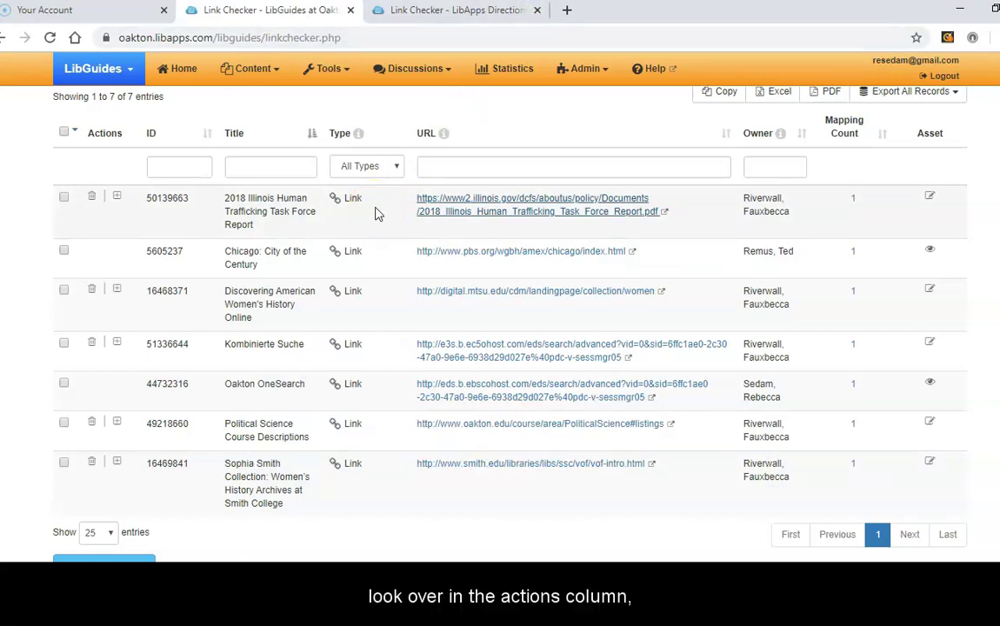
pyautogui.click(91, 198)
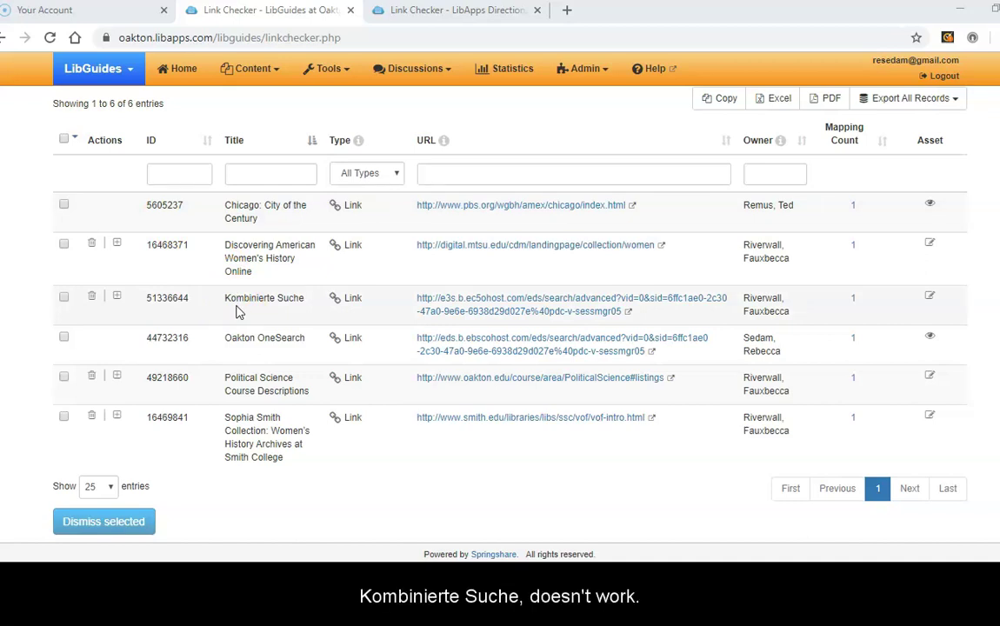
# Test the Kombinierte Suche link and open the Economics and the Economy guide's Home page from the asset's guide mappings.
pyautogui.click(467, 310)
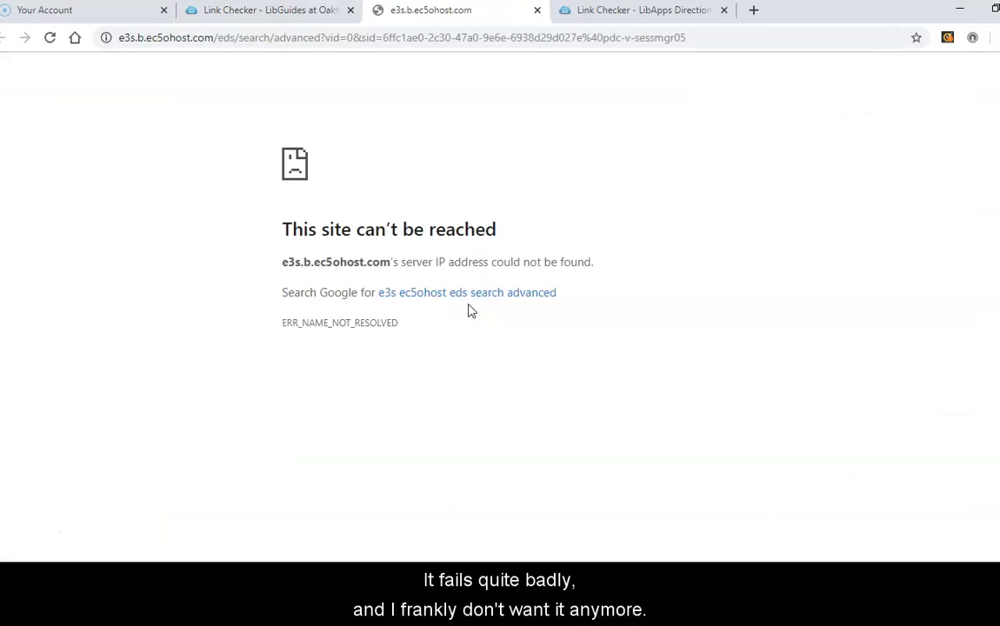
pyautogui.click(537, 10)
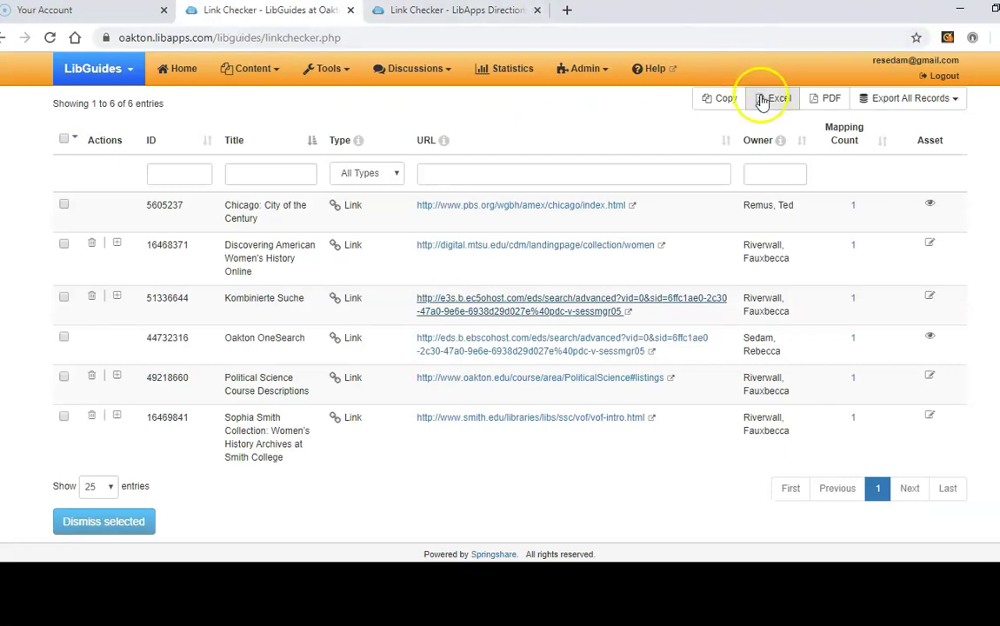
pyautogui.click(930, 298)
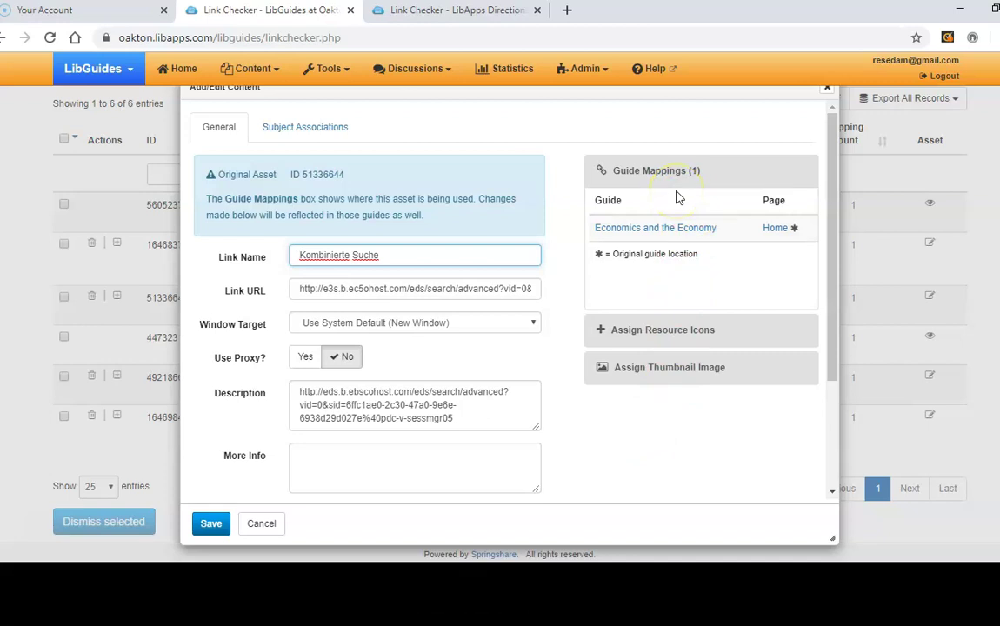
pyautogui.click(779, 233)
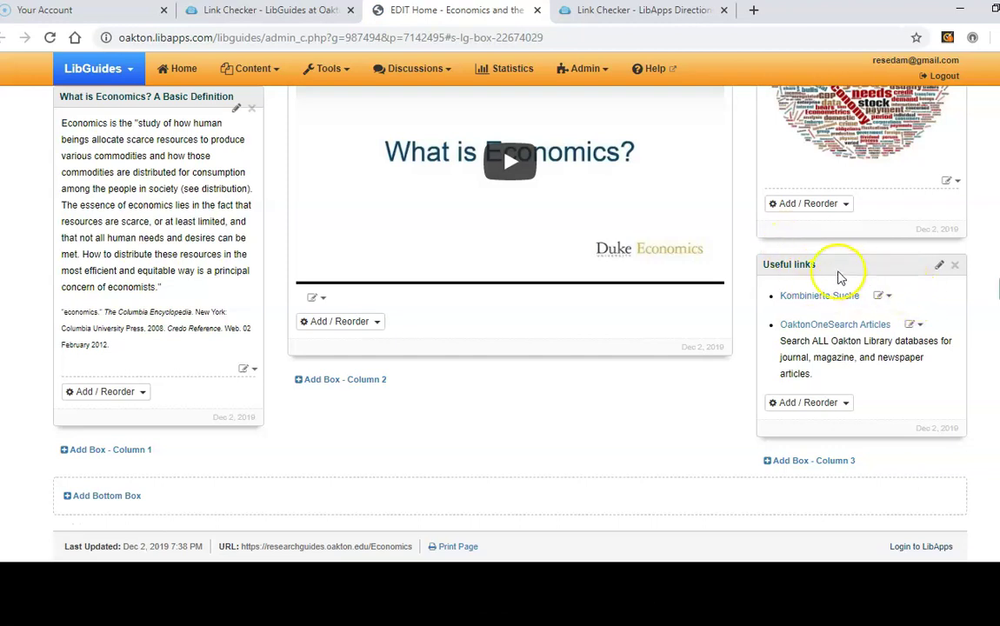
# Remove the Kombinierte Suche link from the guide's Useful links box, acknowledging that this cannot be undone.
pyautogui.click(888, 299)
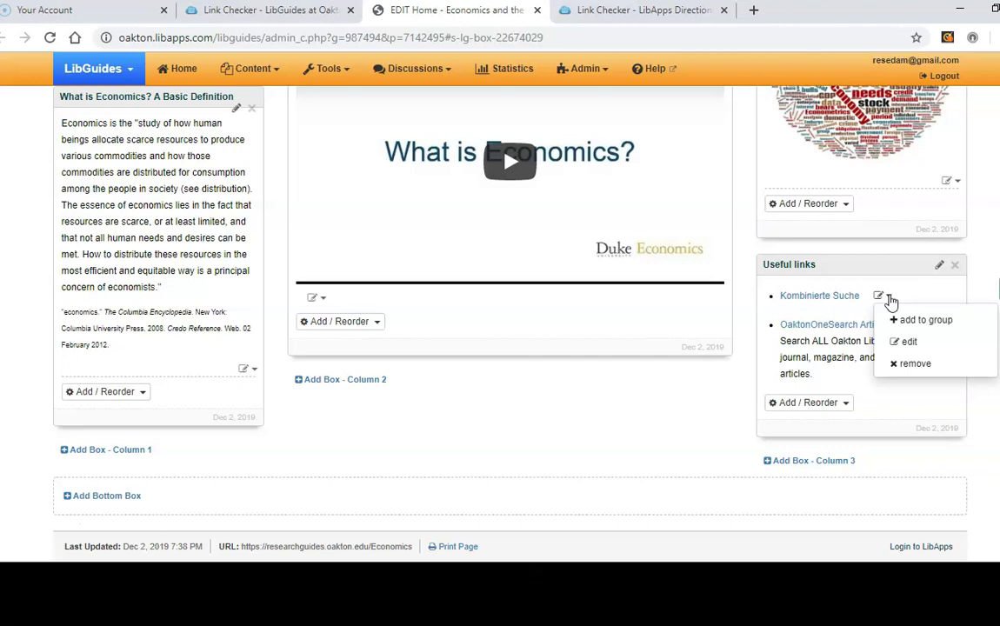
pyautogui.click(913, 363)
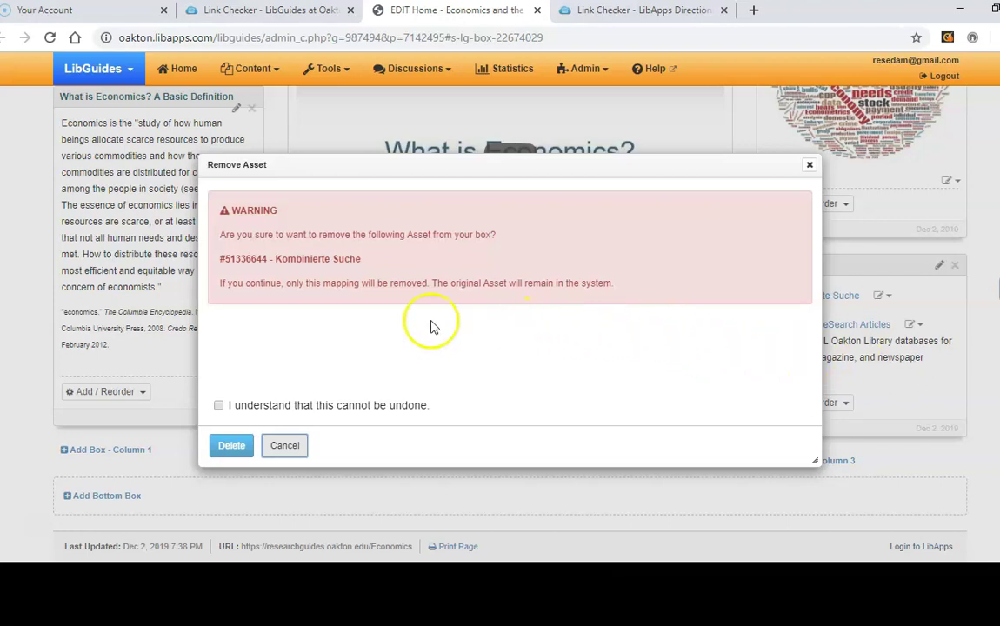
pyautogui.click(219, 406)
pyautogui.click(232, 447)
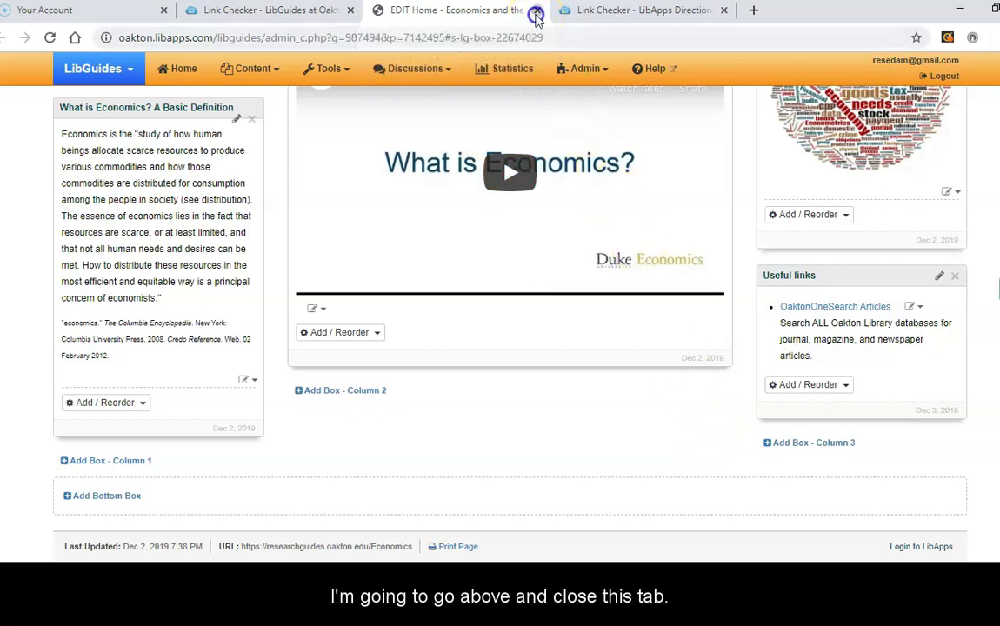
# Close the guide page and the asset without saving, and dismiss Kombinierte Suche from the refreshed Link Checker report.
pyautogui.click(536, 10)
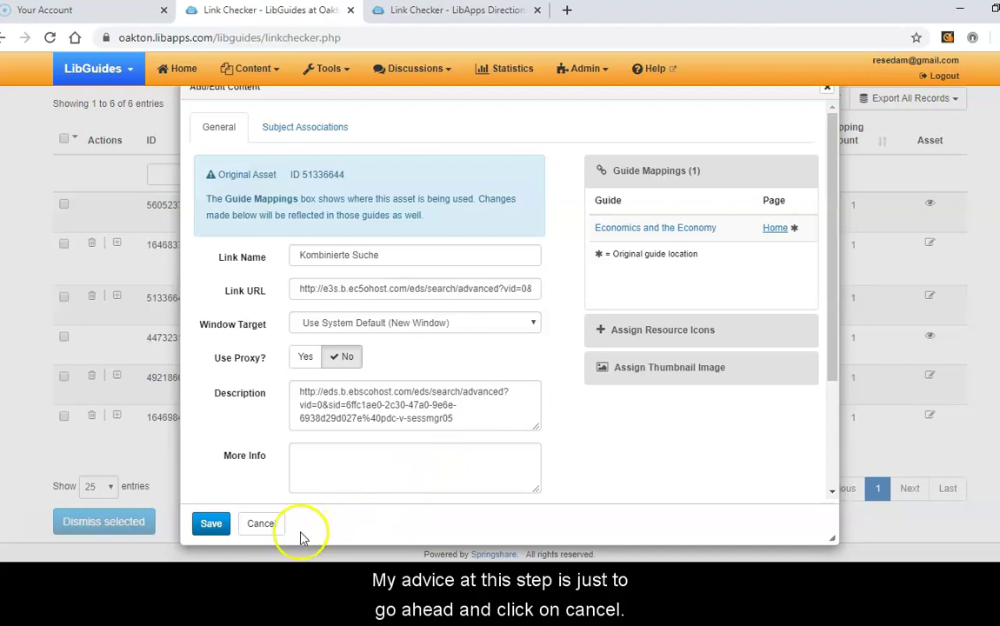
pyautogui.click(273, 522)
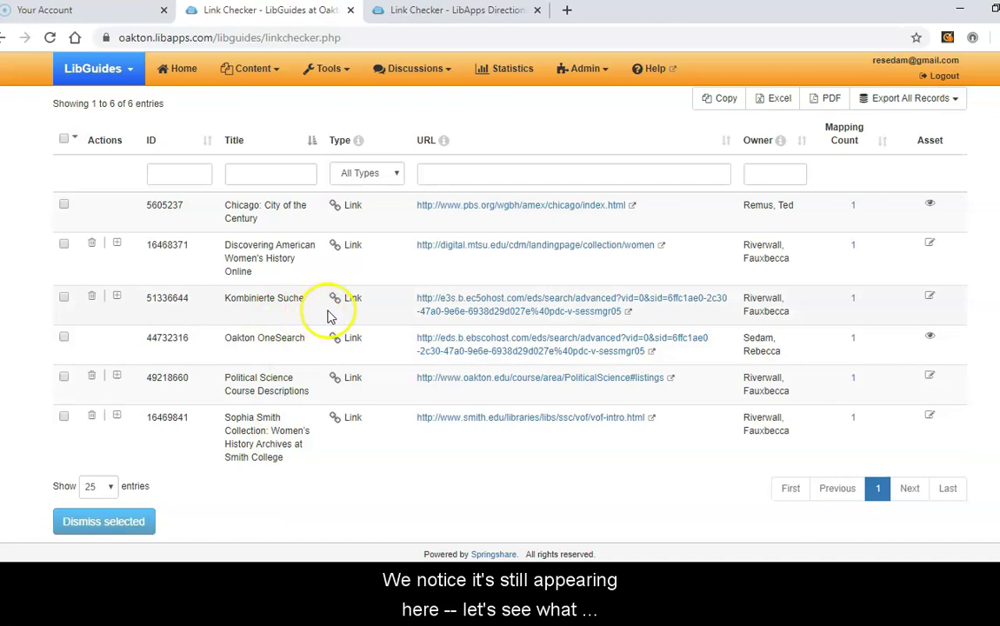
pyautogui.click(52, 40)
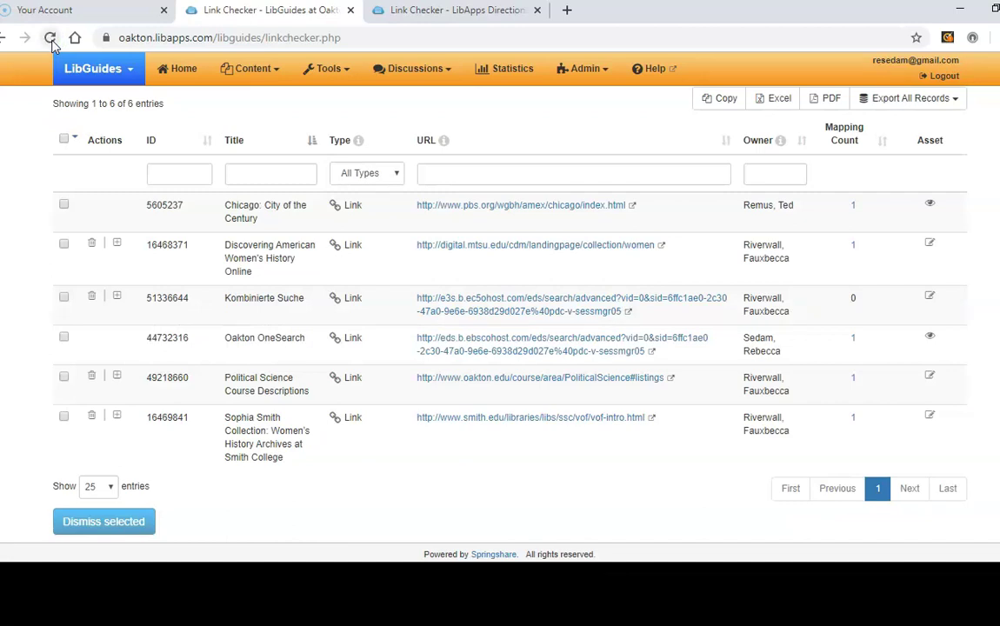
pyautogui.click(91, 298)
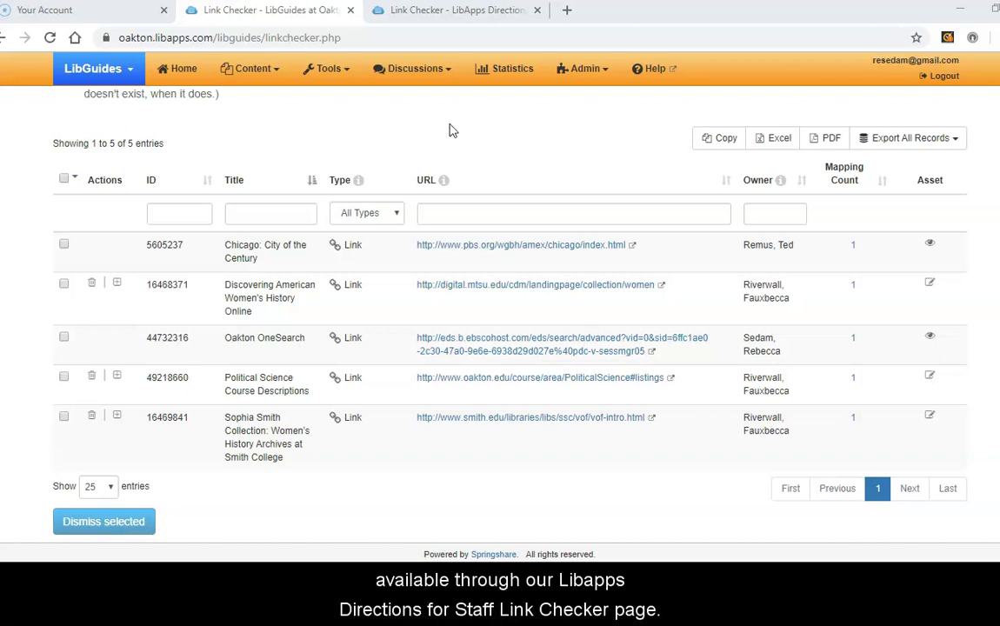
# Switch to the LibApps Directions for Staff page about the Link Checker.
pyautogui.click(454, 11)
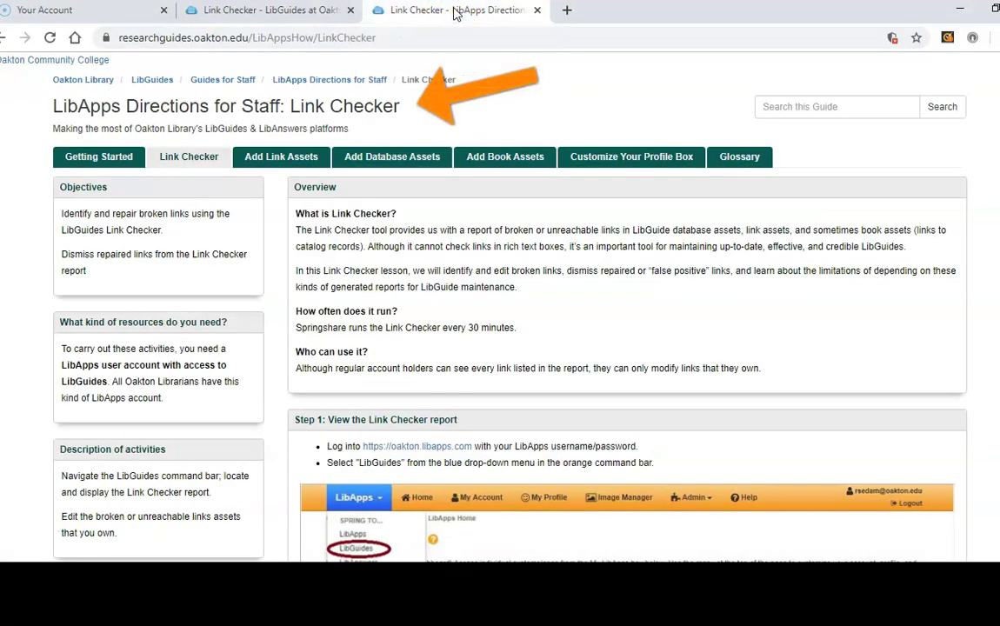